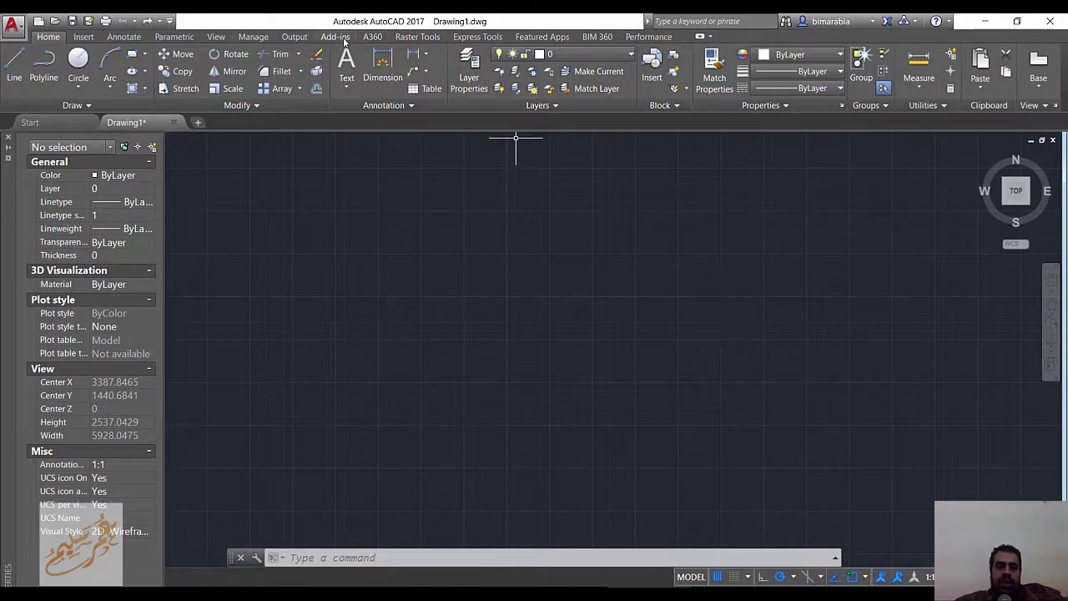
Switch the AutoCAD ribbon to the Insert tab
{"action": "left_click", "coordinate": [83, 37]}
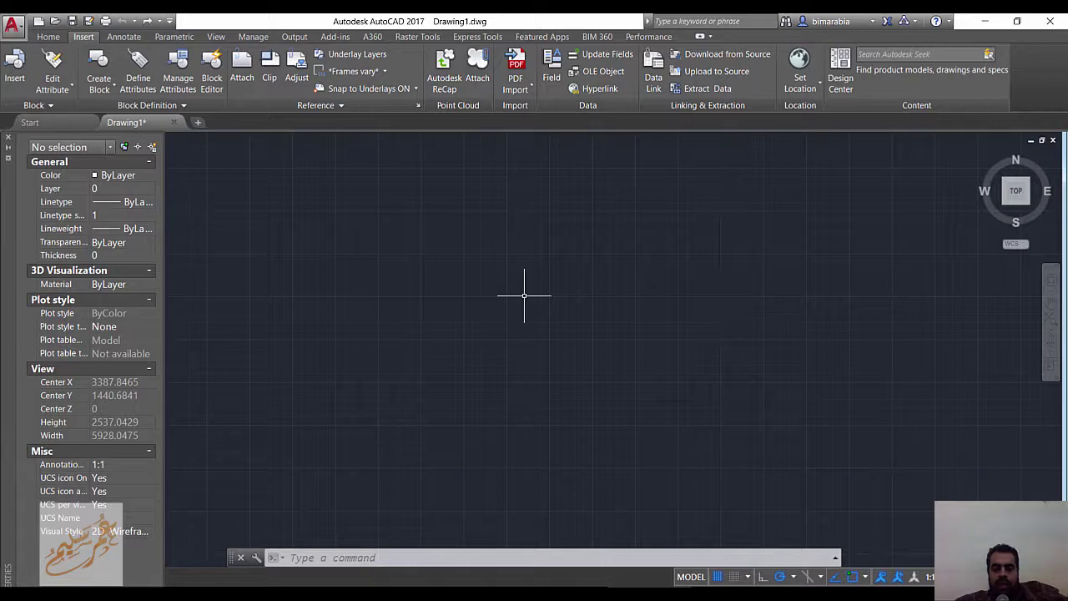
Start a TB table with the Standard style, set to come from a data link
{"action": "type", "text": "T"}
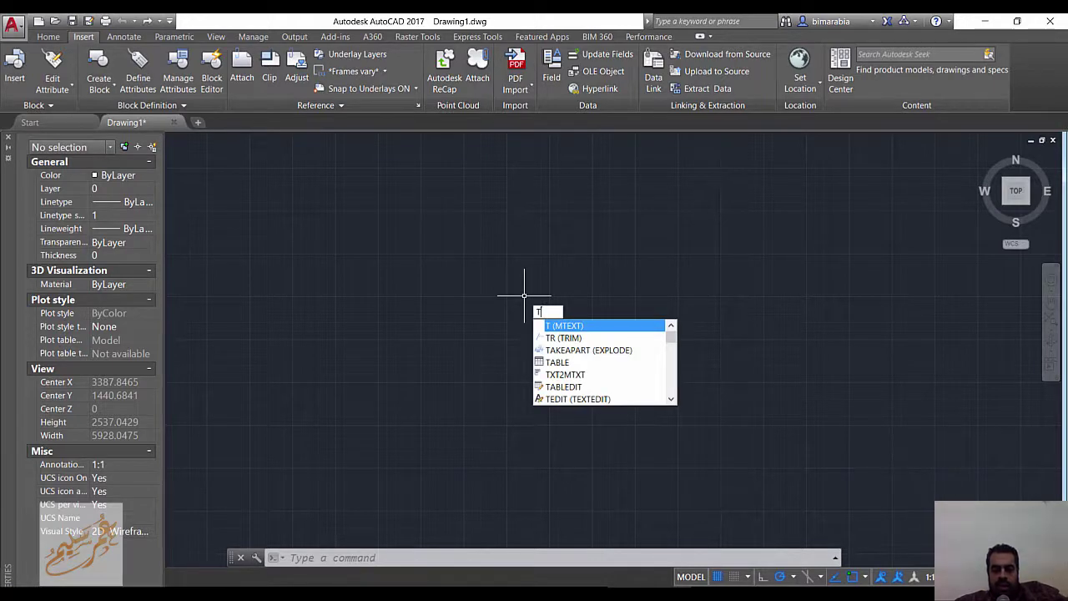
{"action": "type", "text": "B"}
{"action": "key", "text": "Return"}
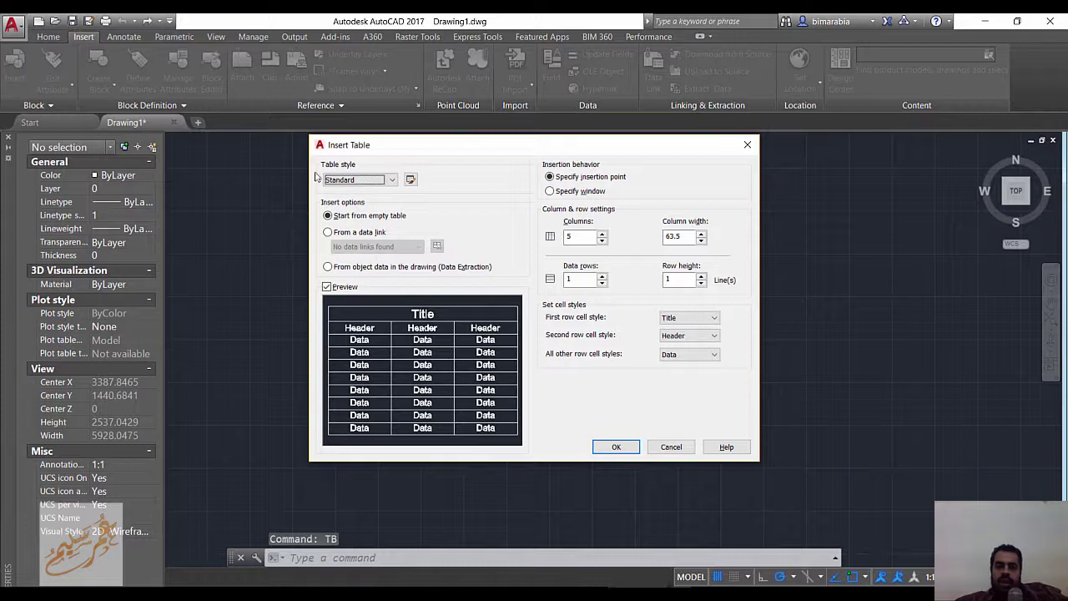
{"action": "left_click", "coordinate": [392, 180]}
{"action": "left_click", "coordinate": [392, 182]}
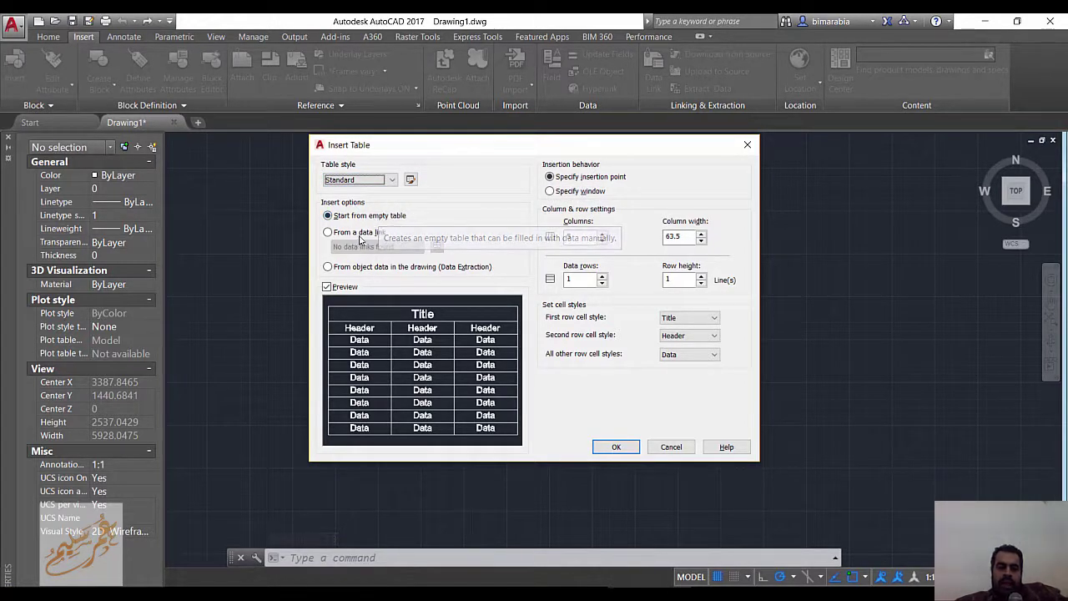
{"action": "left_click", "coordinate": [397, 233]}
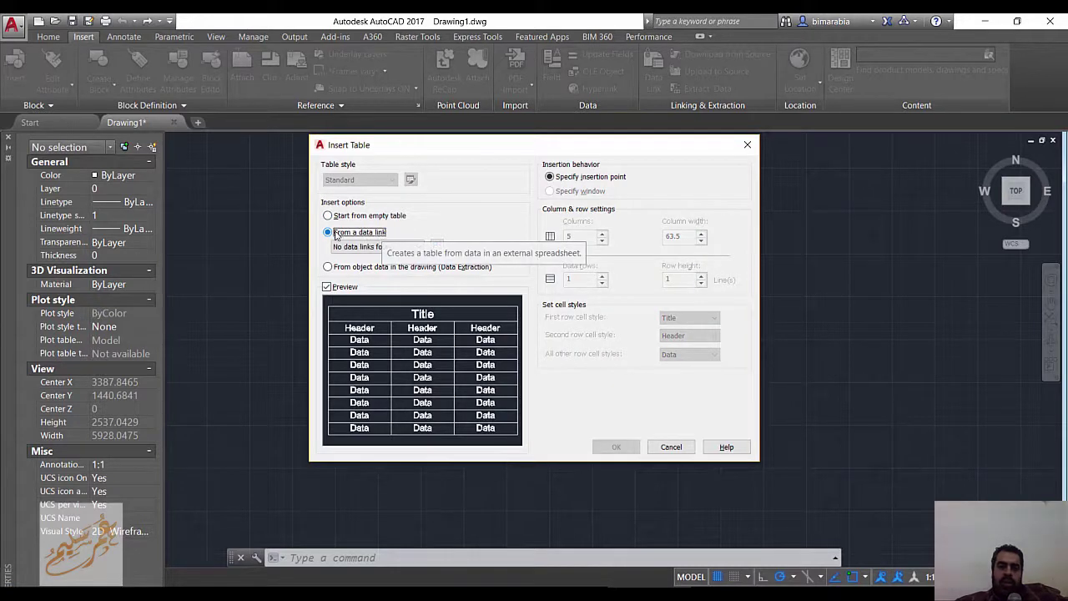
{"action": "left_click", "coordinate": [436, 248]}
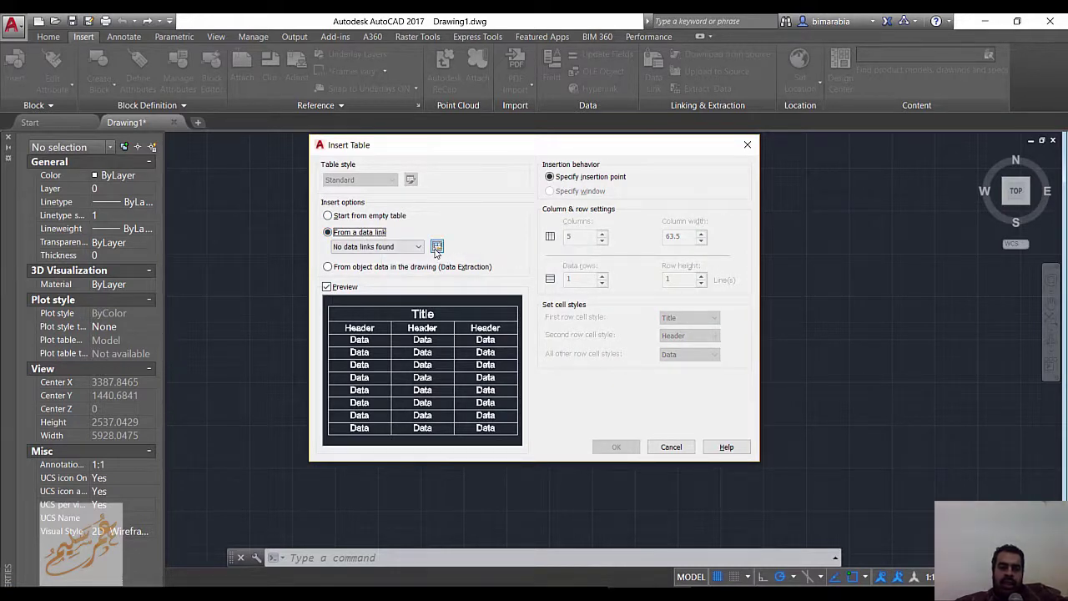
Create a new Excel data link named 13 using the 123.xlsx workbook
{"action": "double_click", "coordinate": [512, 204]}
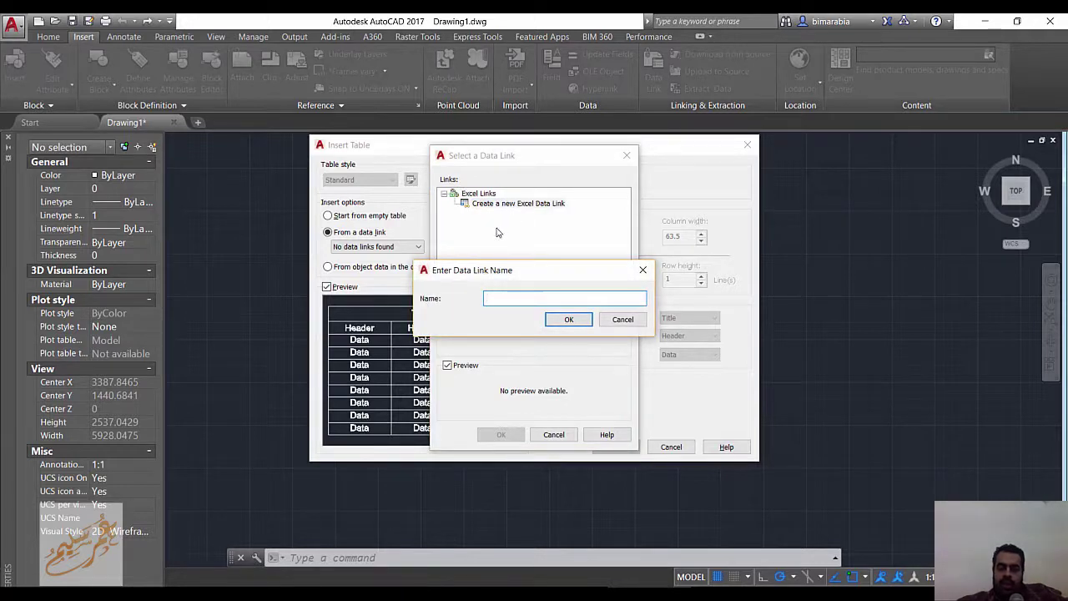
{"action": "type", "text": "13"}
{"action": "left_click", "coordinate": [564, 322]}
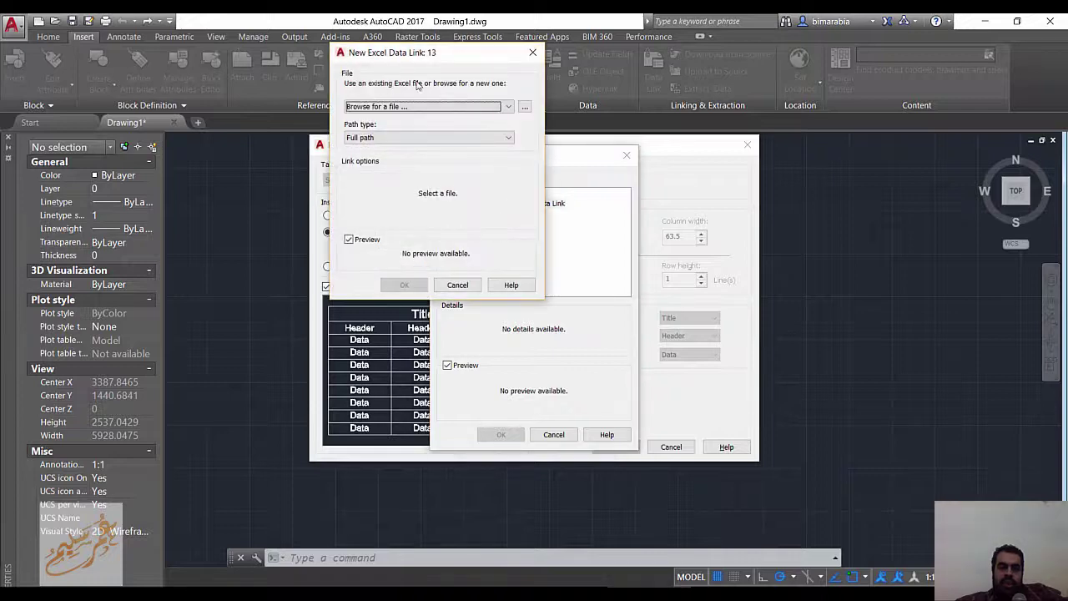
{"action": "left_click", "coordinate": [523, 106]}
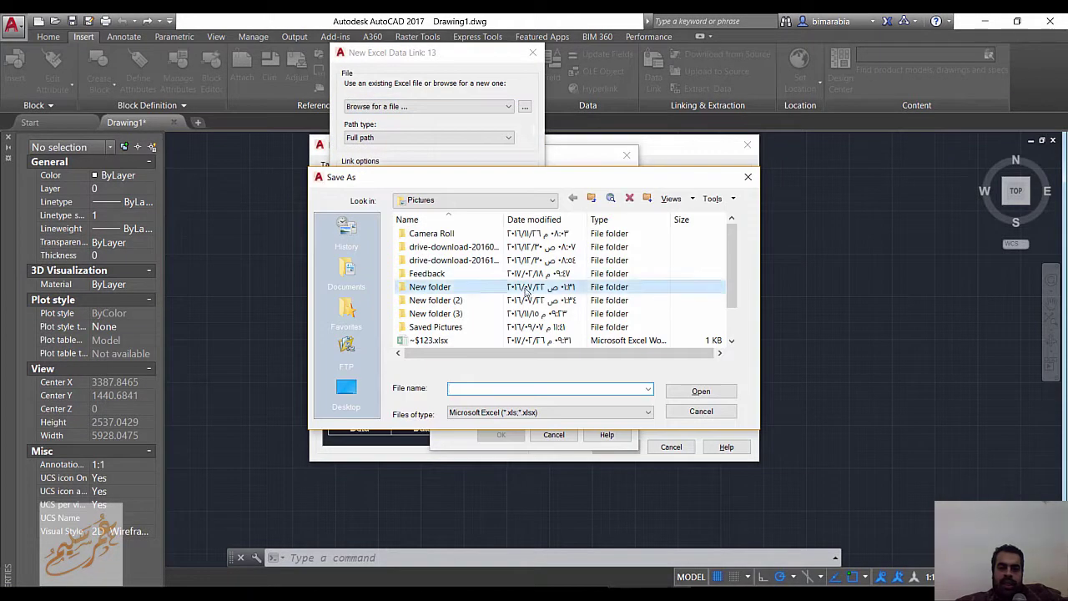
{"action": "scroll", "coordinate": [526, 288], "scroll_direction": "down", "scroll_amount": 1}
{"action": "double_click", "coordinate": [482, 313]}
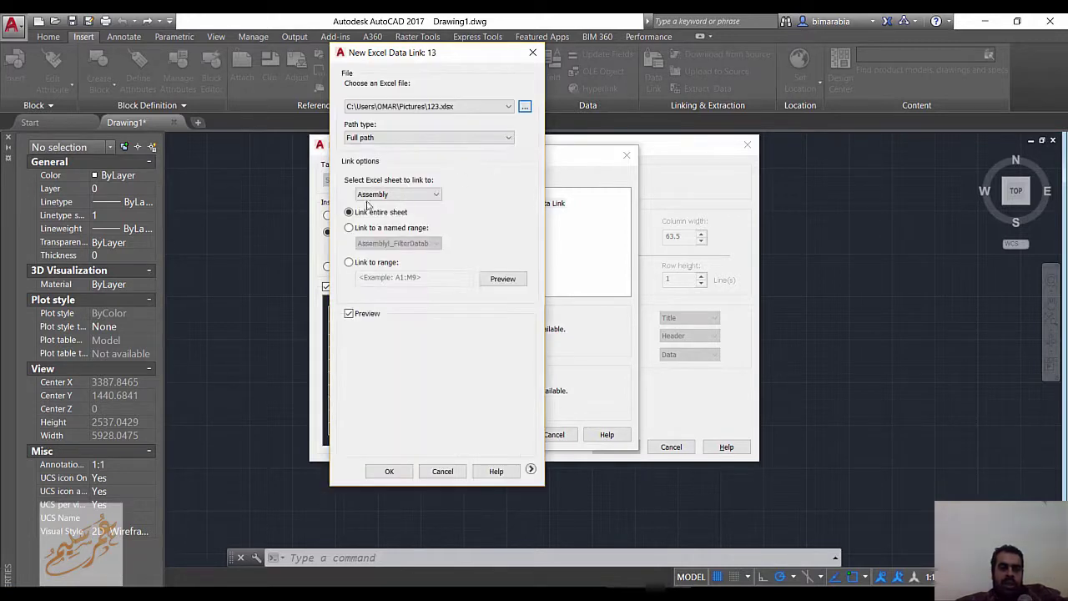
Link only range A1:C30 of the Assembly sheet, then switch to Excel
{"action": "left_click", "coordinate": [434, 197]}
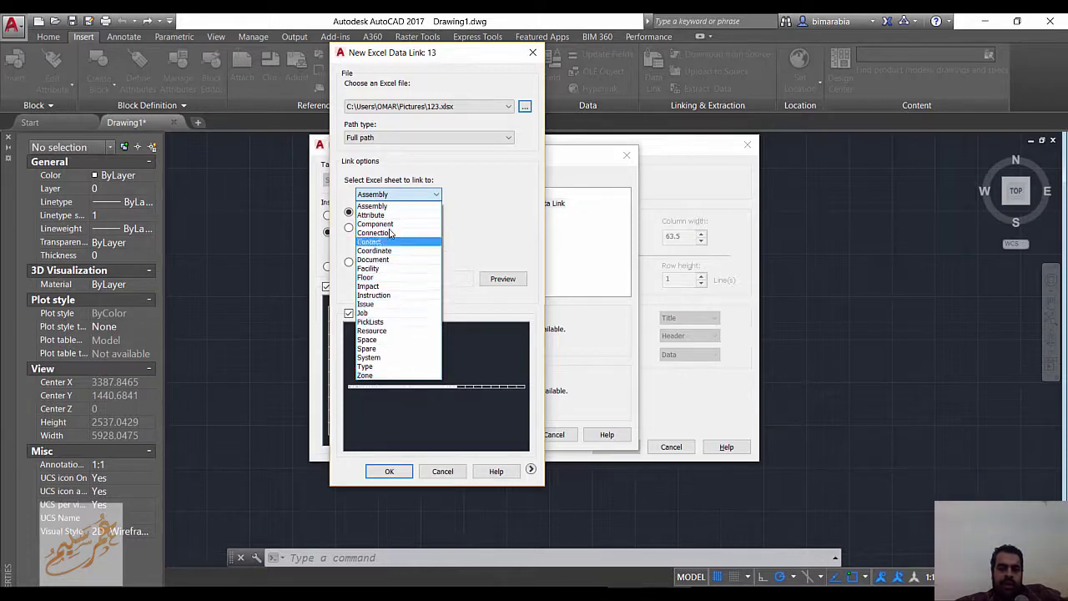
{"action": "left_click", "coordinate": [386, 212]}
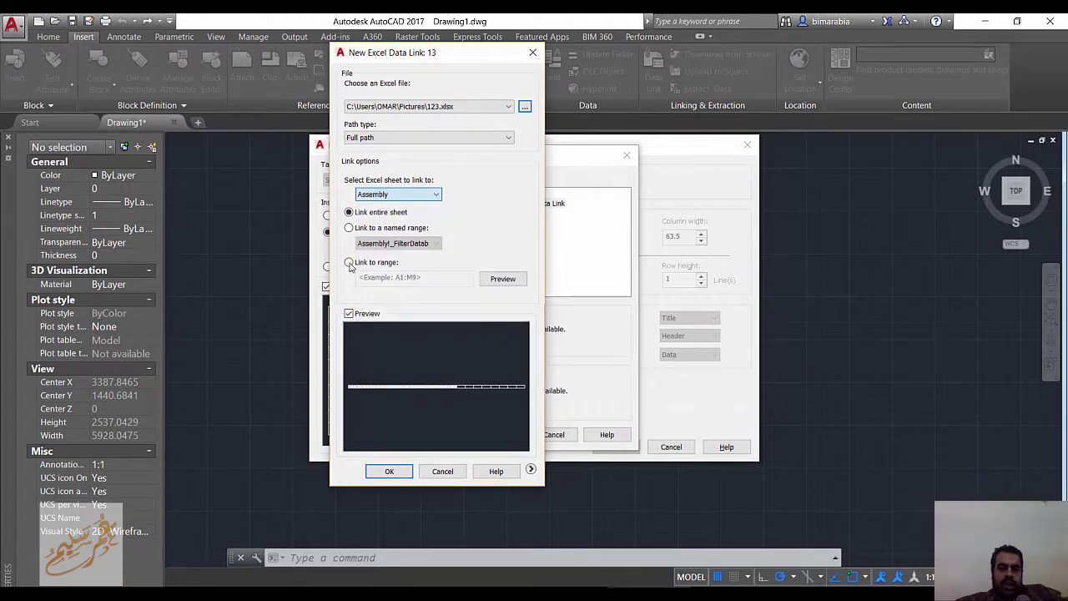
{"action": "left_click", "coordinate": [348, 263]}
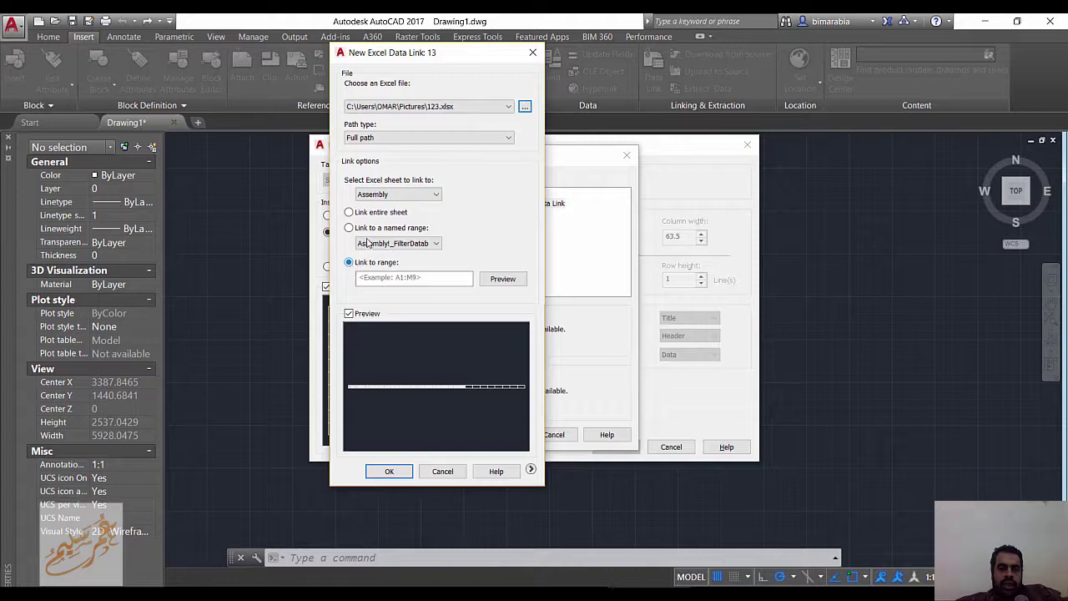
{"action": "left_click", "coordinate": [383, 278]}
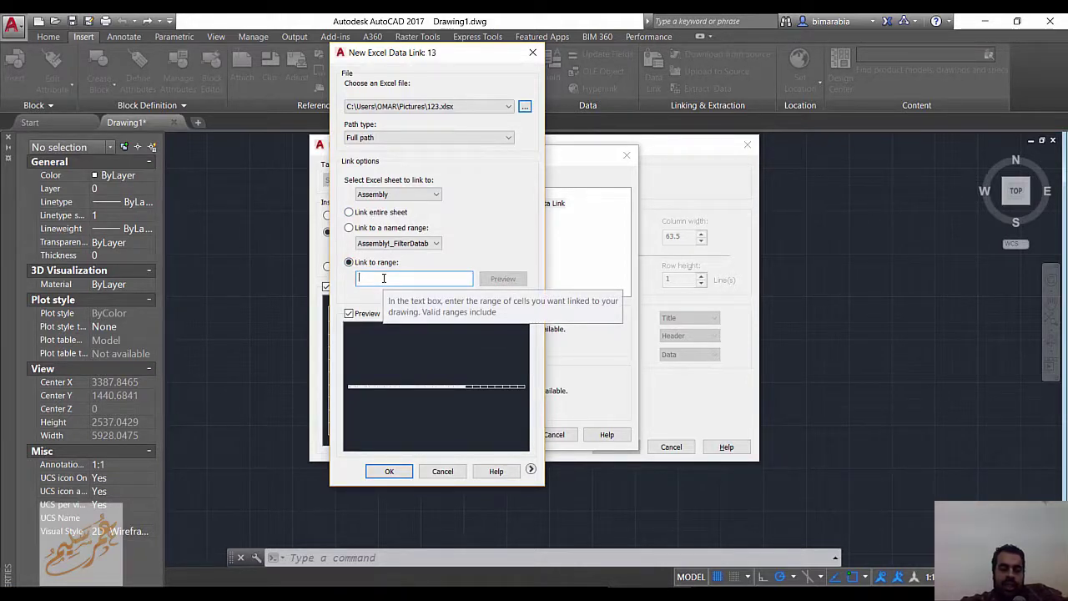
{"action": "type", "text": "A1:C"}
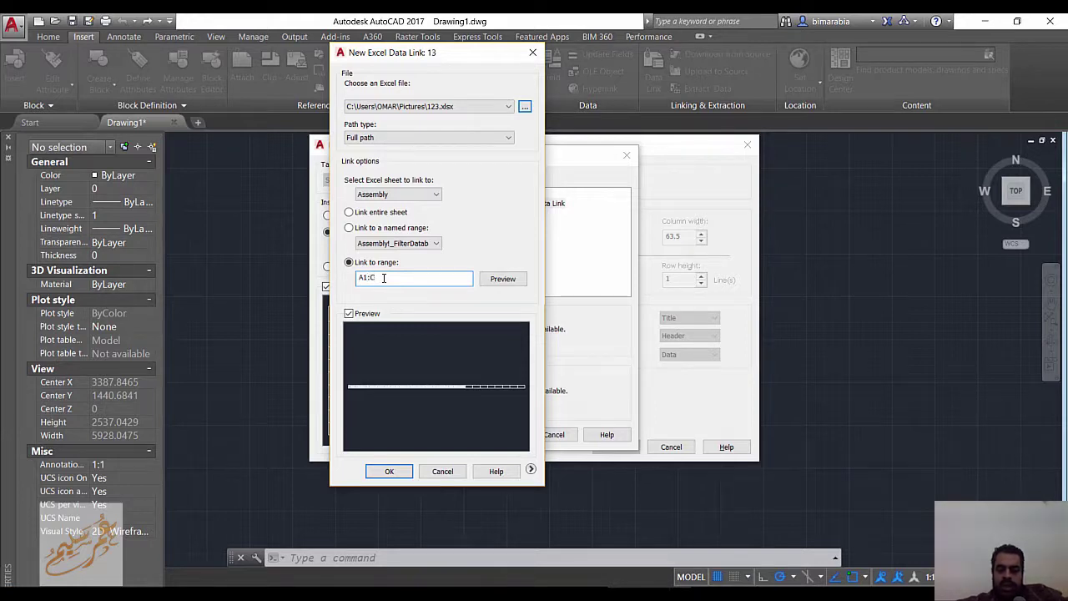
{"action": "type", "text": "30"}
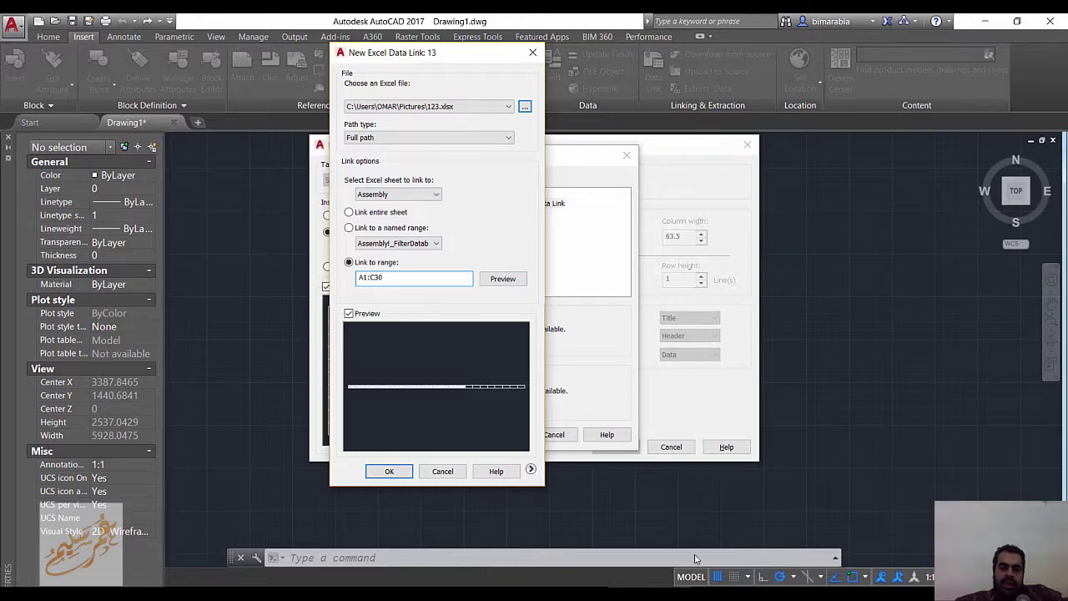
{"action": "key", "text": "alt+Tab"}
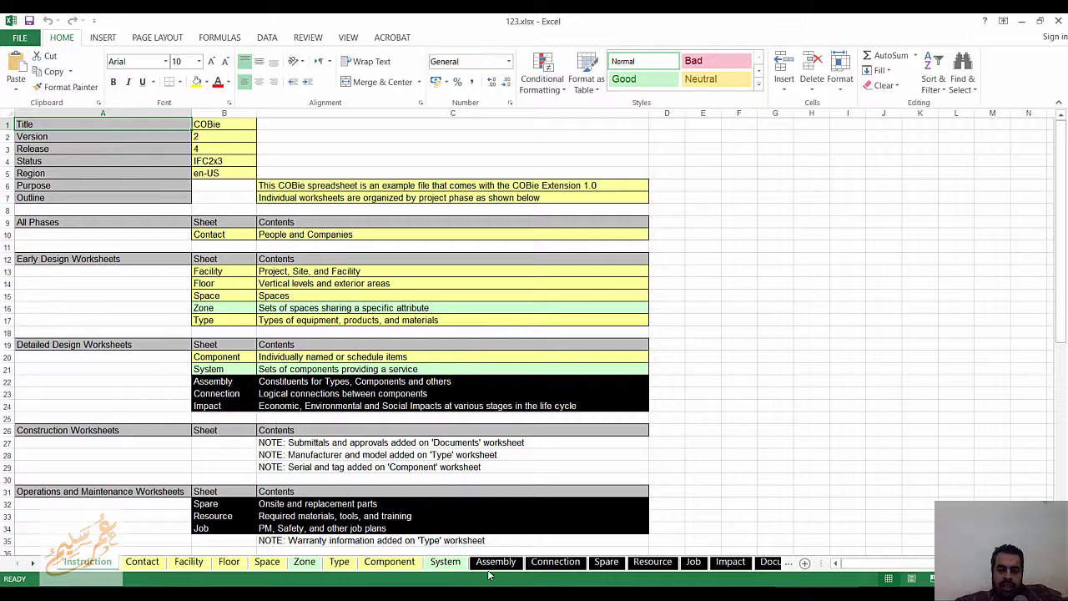
Review the Assembly, Contact and Instruction sheets in Excel, then return to AutoCAD
{"action": "left_click", "coordinate": [494, 563]}
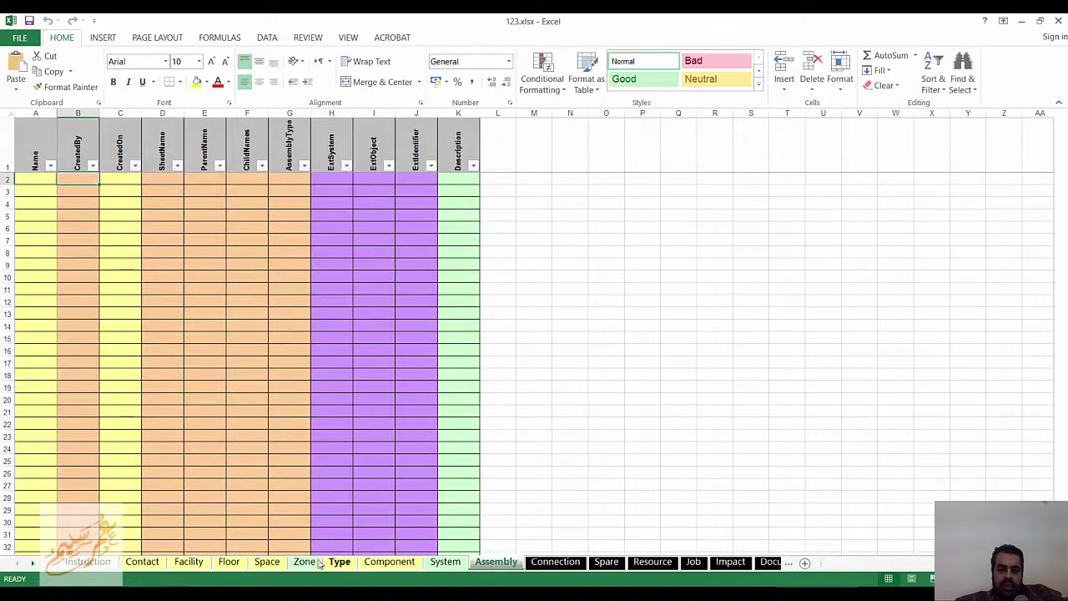
{"action": "left_click", "coordinate": [141, 563]}
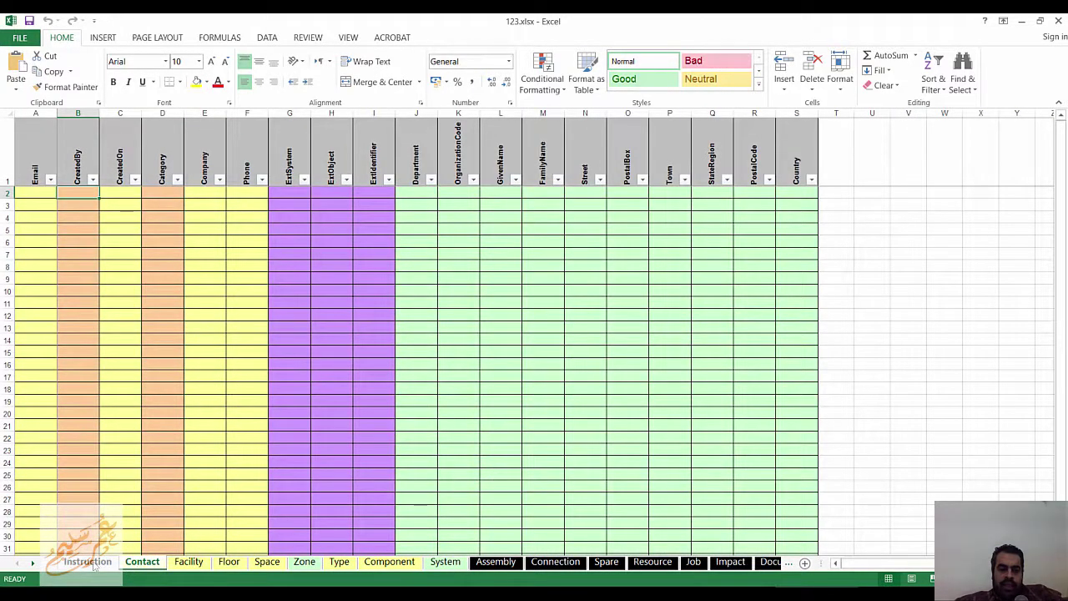
{"action": "left_click", "coordinate": [92, 564]}
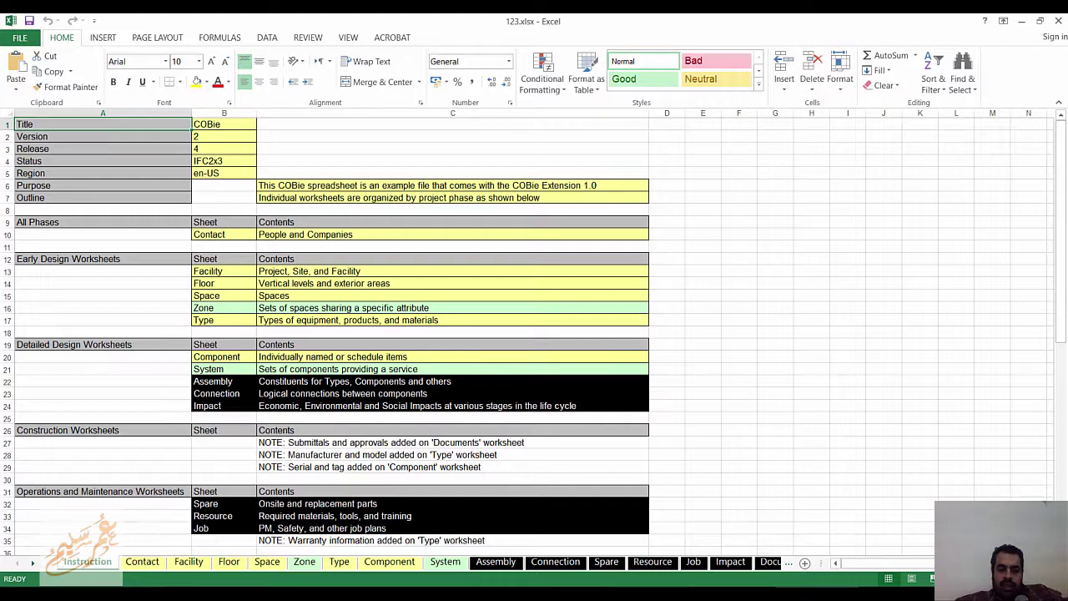
{"action": "key", "text": "alt+Tab"}
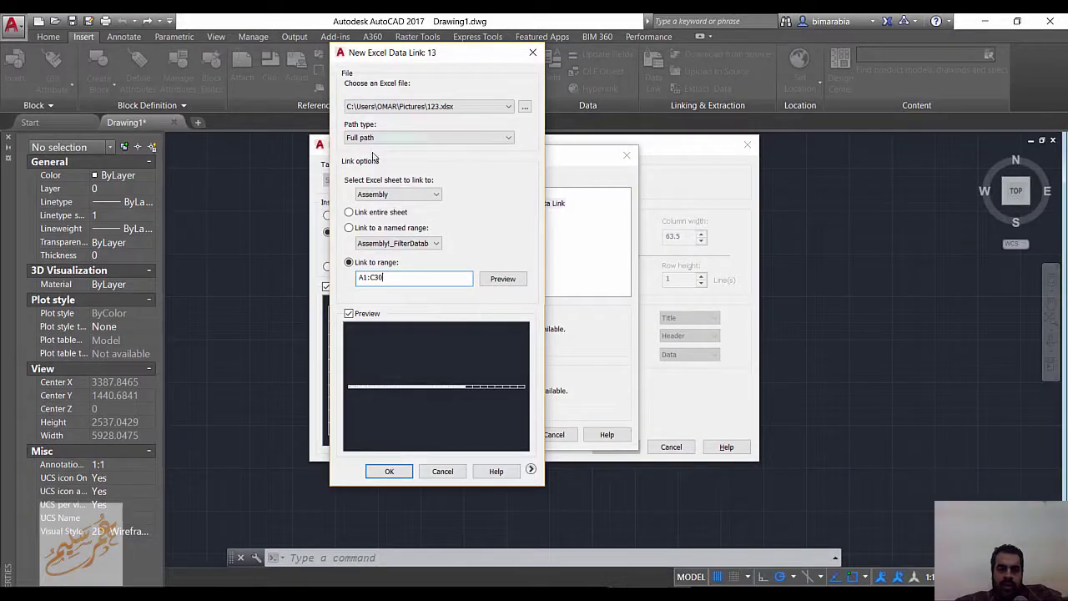
Point data link 13 at the Instruction sheet and accept it for the new table
{"action": "left_click", "coordinate": [398, 195]}
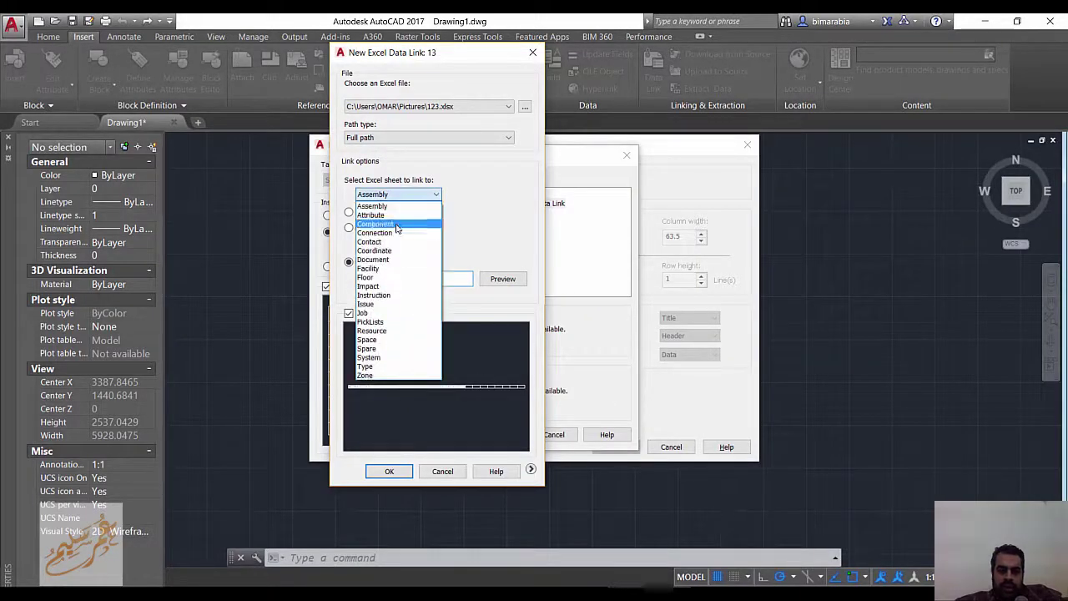
{"action": "left_click", "coordinate": [397, 294]}
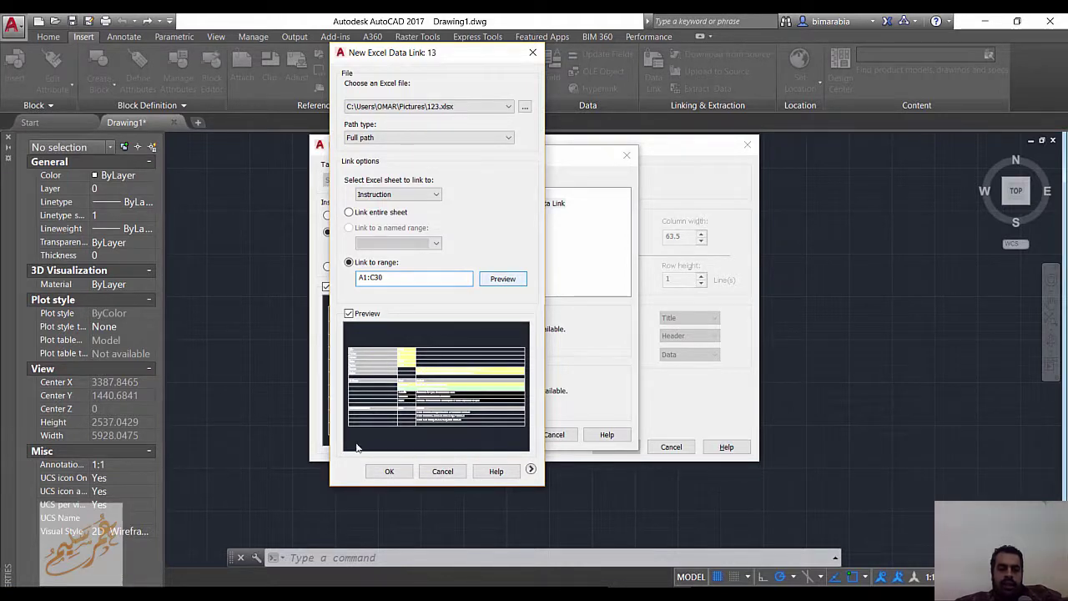
{"action": "key", "text": "Return"}
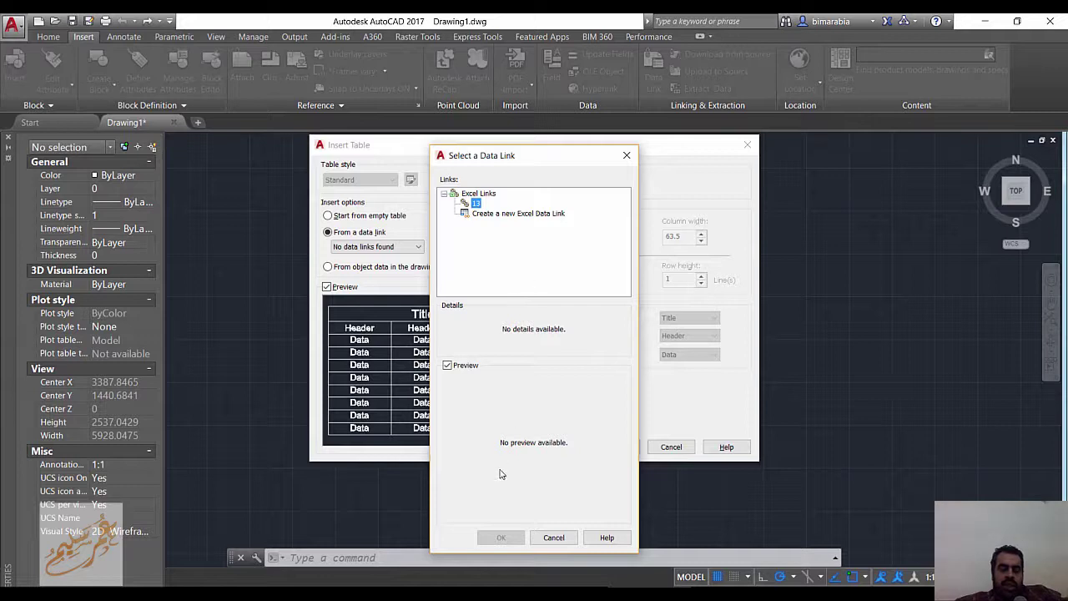
{"action": "left_click", "coordinate": [500, 537]}
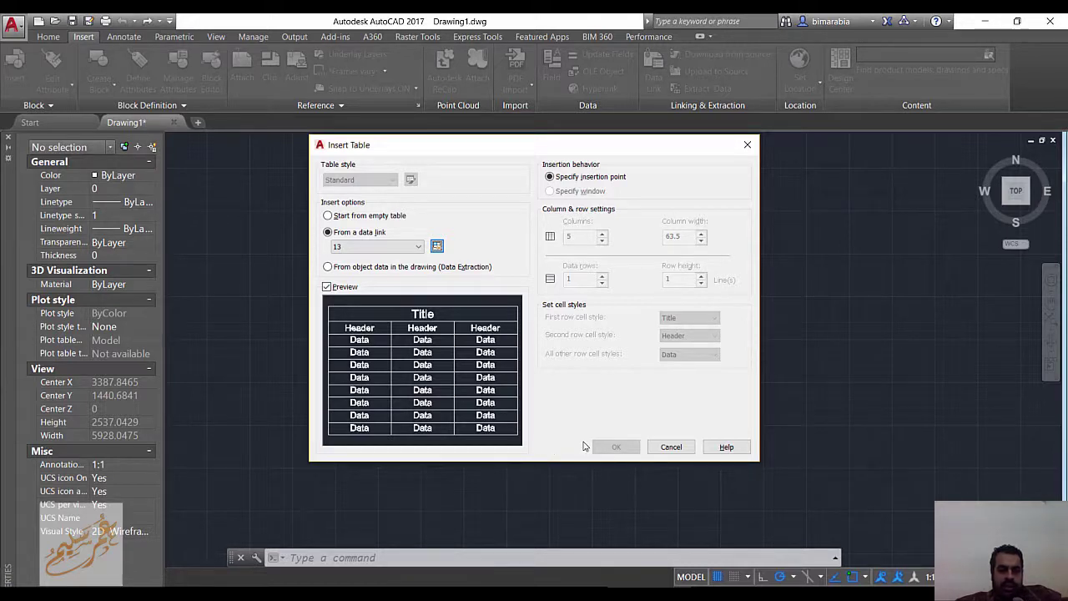
{"action": "left_click", "coordinate": [615, 446]}
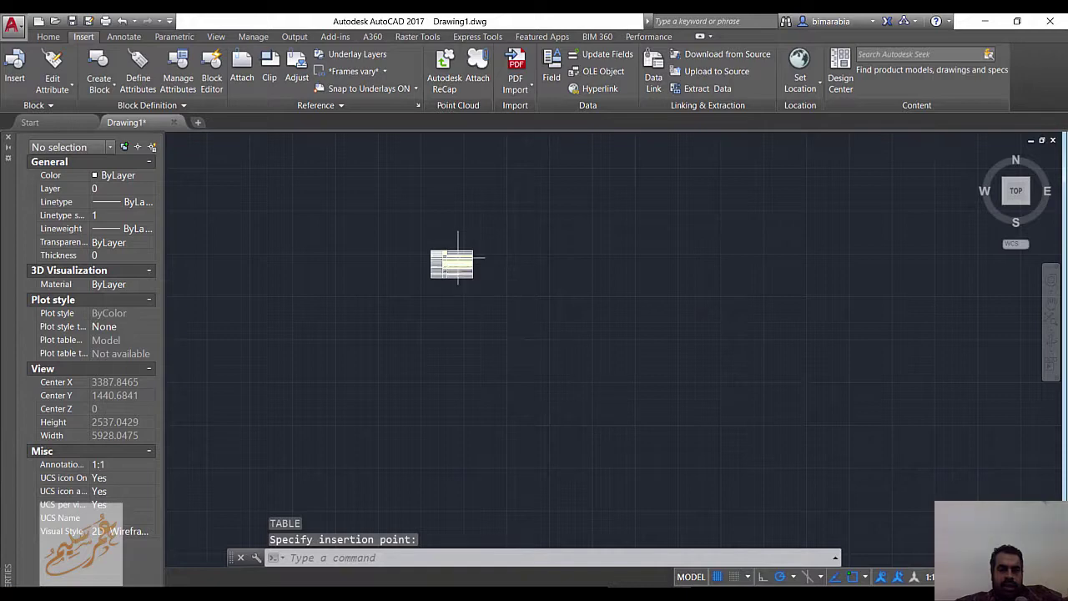
Place the linked Excel table in the drawing and window-select it
{"action": "scroll", "coordinate": [457, 259], "scroll_direction": "up", "scroll_amount": 5}
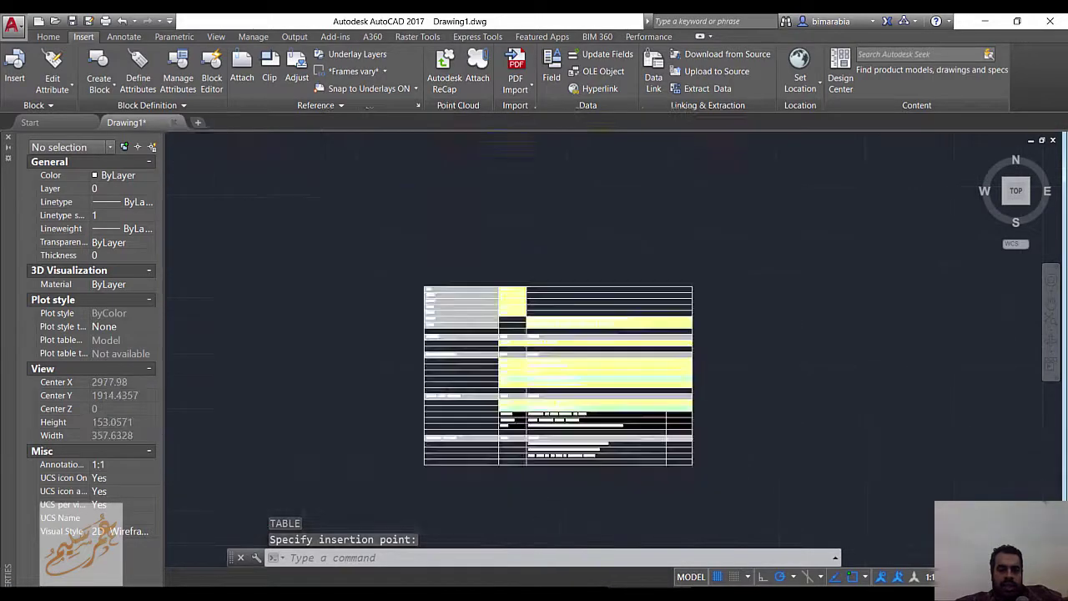
{"action": "left_click", "coordinate": [661, 462]}
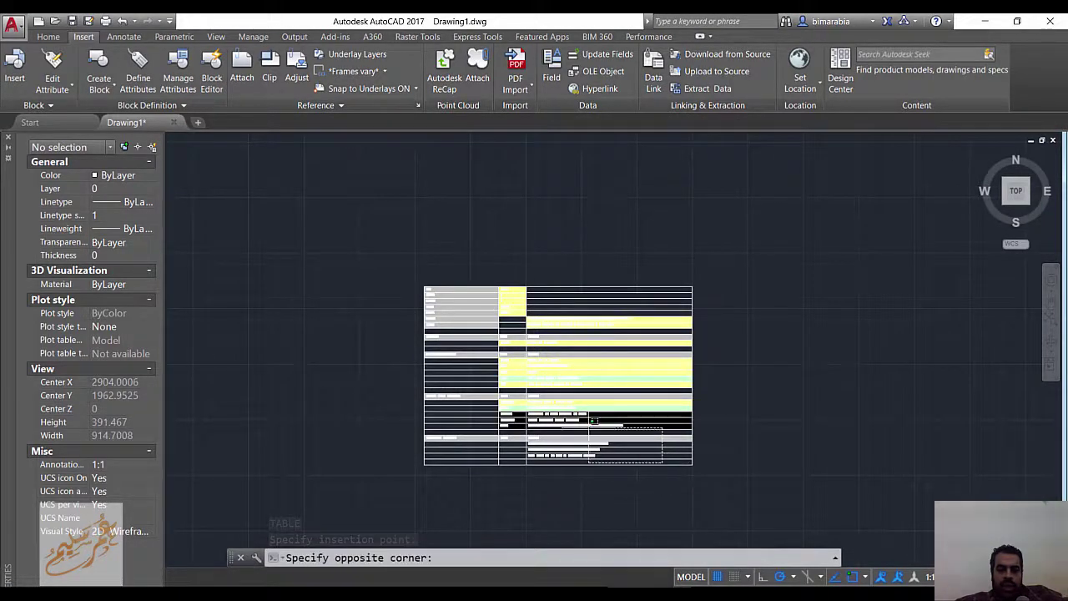
{"action": "left_click", "coordinate": [440, 277]}
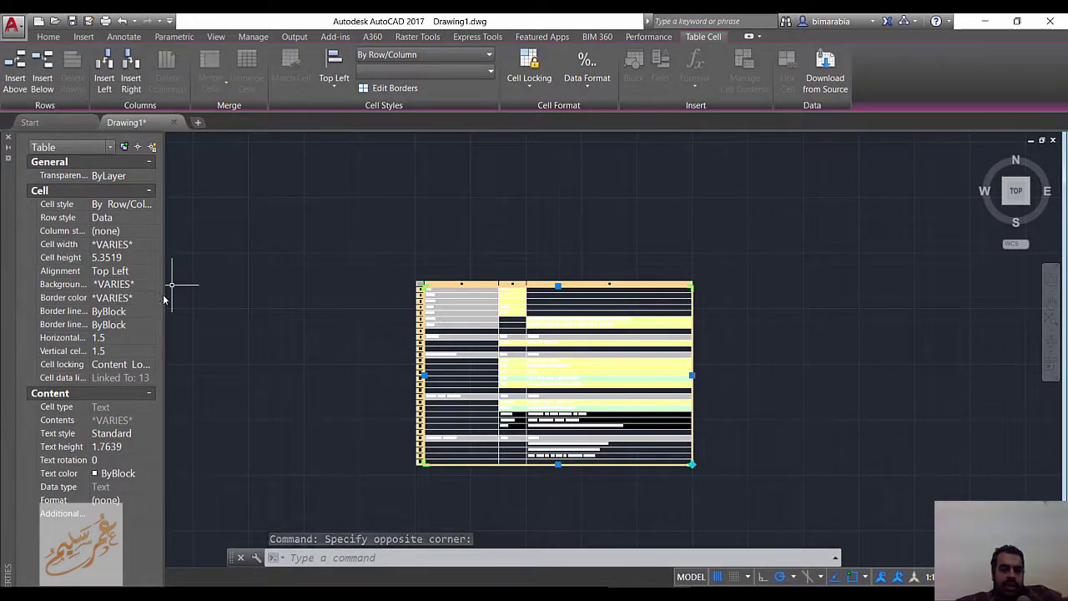
Set the table's Background fill to None in Properties, then deselect it
{"action": "left_click_drag", "start_coordinate": [164, 293], "coordinate": [244, 297]}
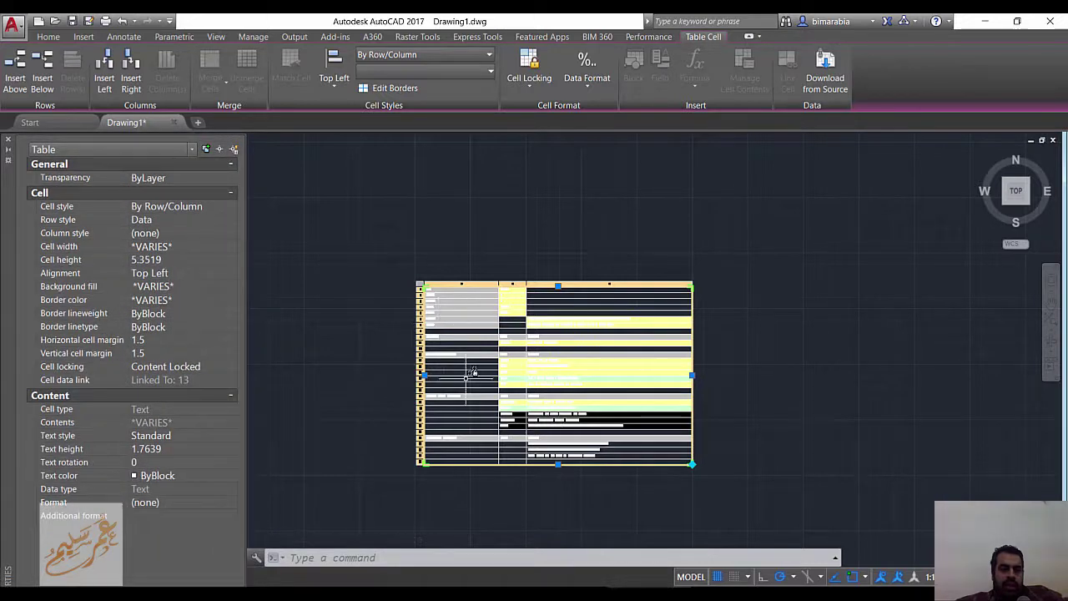
{"action": "left_click", "coordinate": [224, 289]}
{"action": "left_click", "coordinate": [228, 286]}
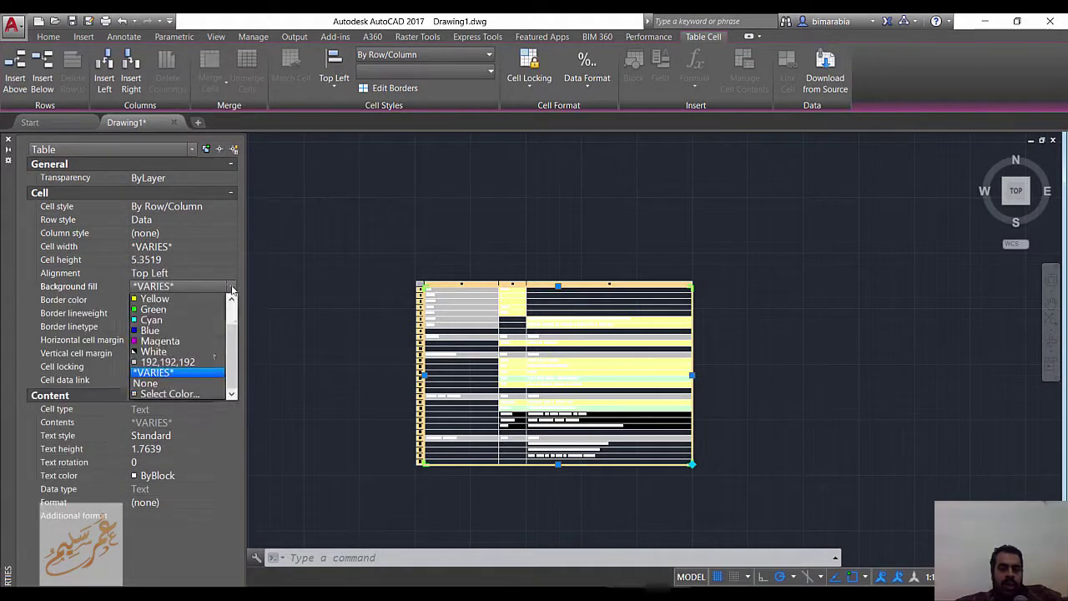
{"action": "left_click", "coordinate": [170, 384]}
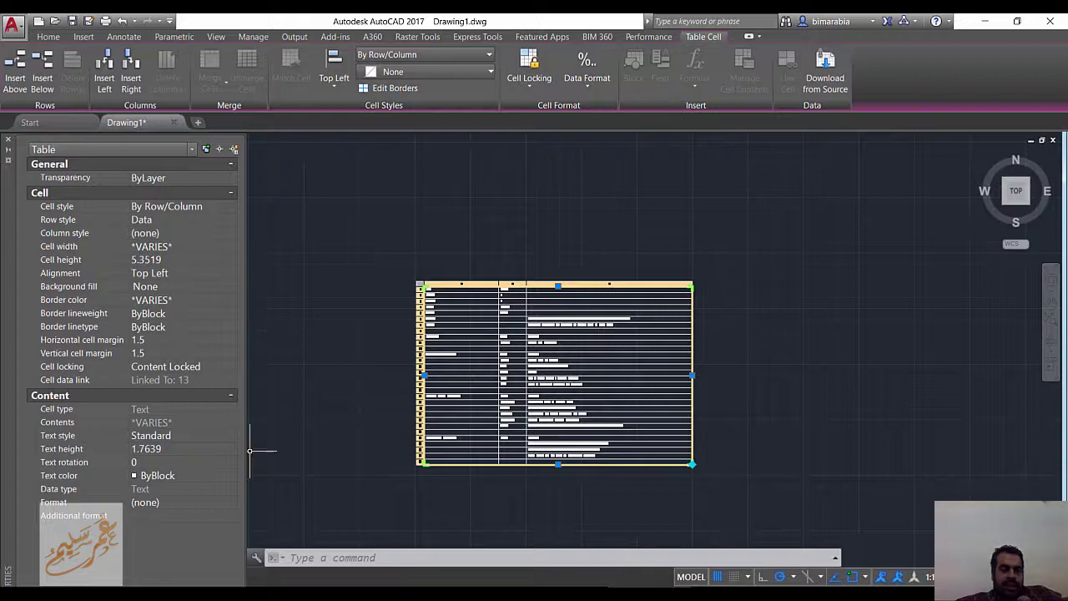
{"action": "left_click", "coordinate": [334, 436]}
{"action": "left_click", "coordinate": [368, 493]}
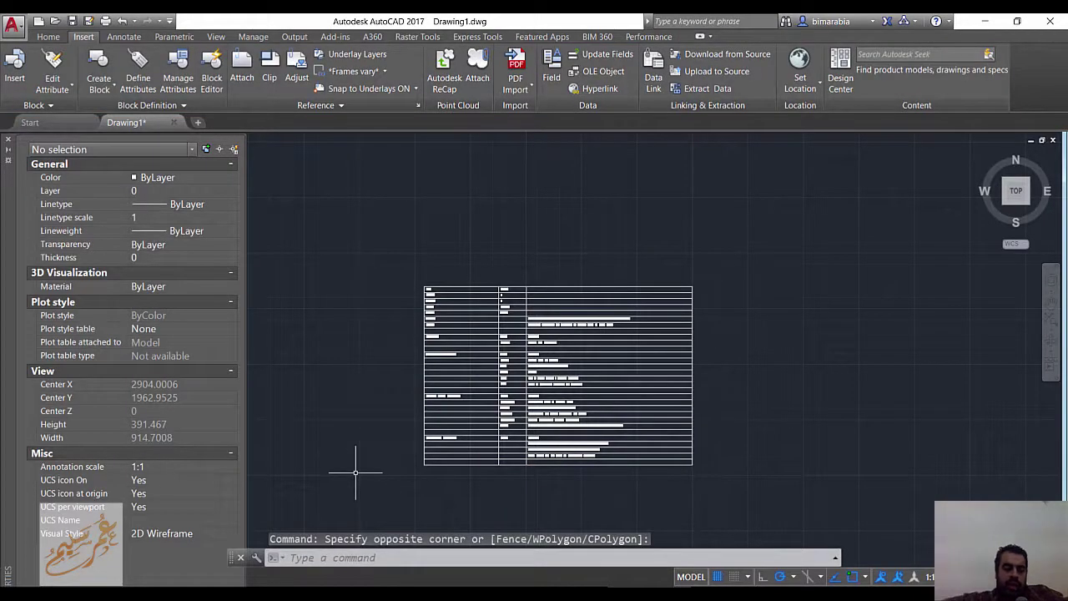
Save the drawing as Drawing1.dwg on the Desktop
{"action": "key", "text": "ctrl+s"}
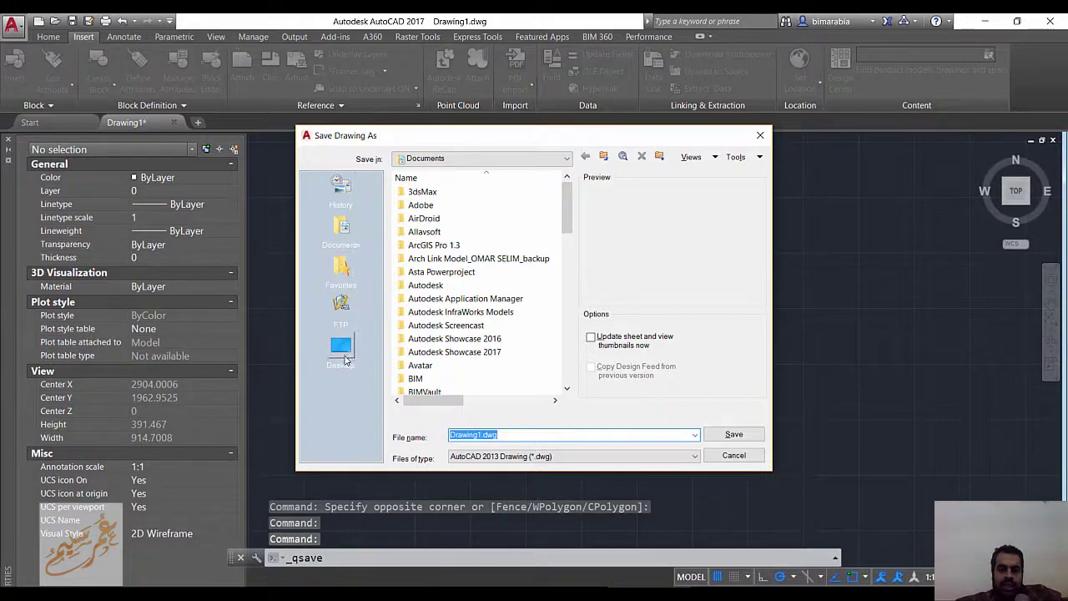
{"action": "left_click", "coordinate": [340, 349]}
{"action": "left_click", "coordinate": [733, 434]}
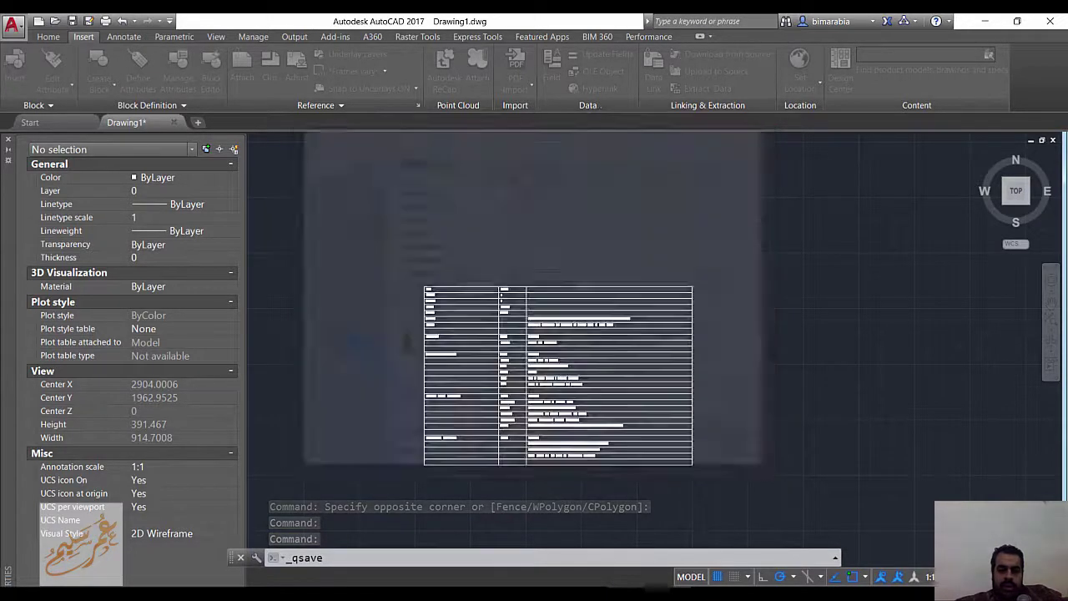
In Revit, add a new legend view, Legend 1, from the Project Browser's Legends node
{"action": "left_click", "coordinate": [312, 543]}
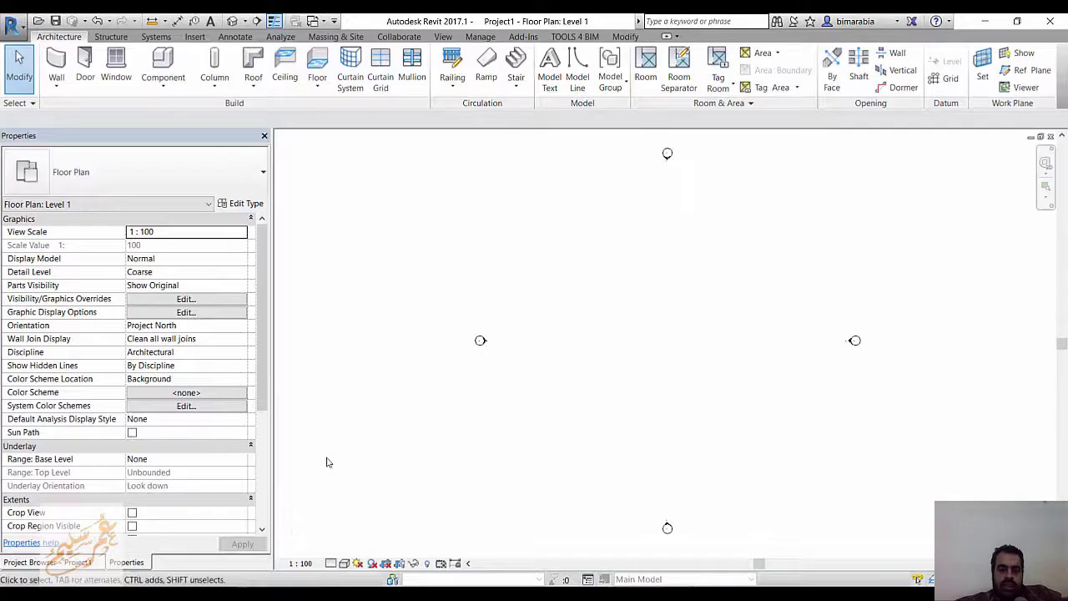
{"action": "left_click", "coordinate": [80, 562]}
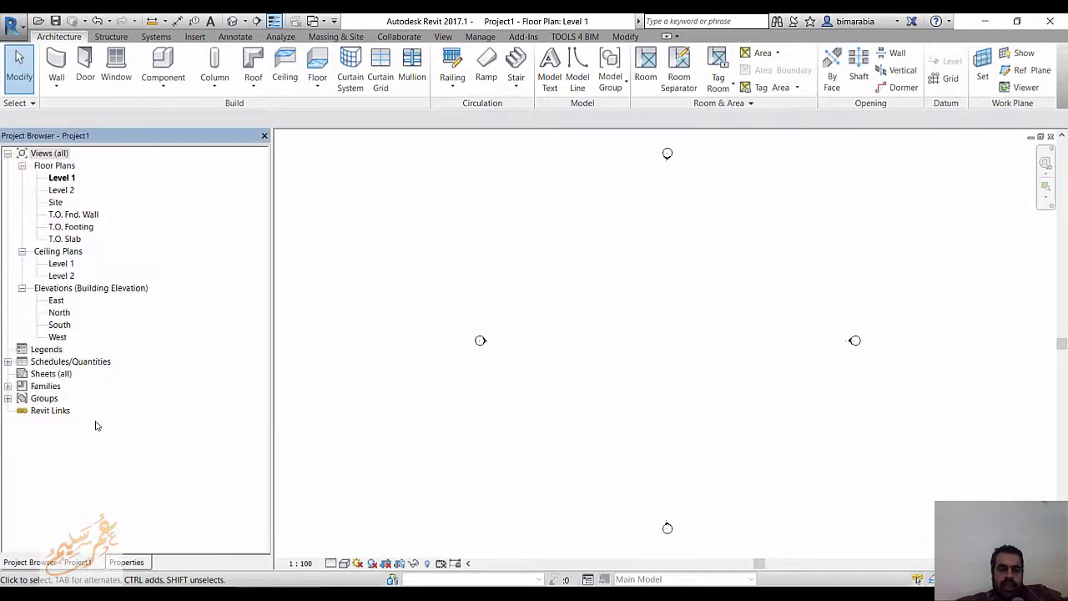
{"action": "right_click", "coordinate": [47, 351]}
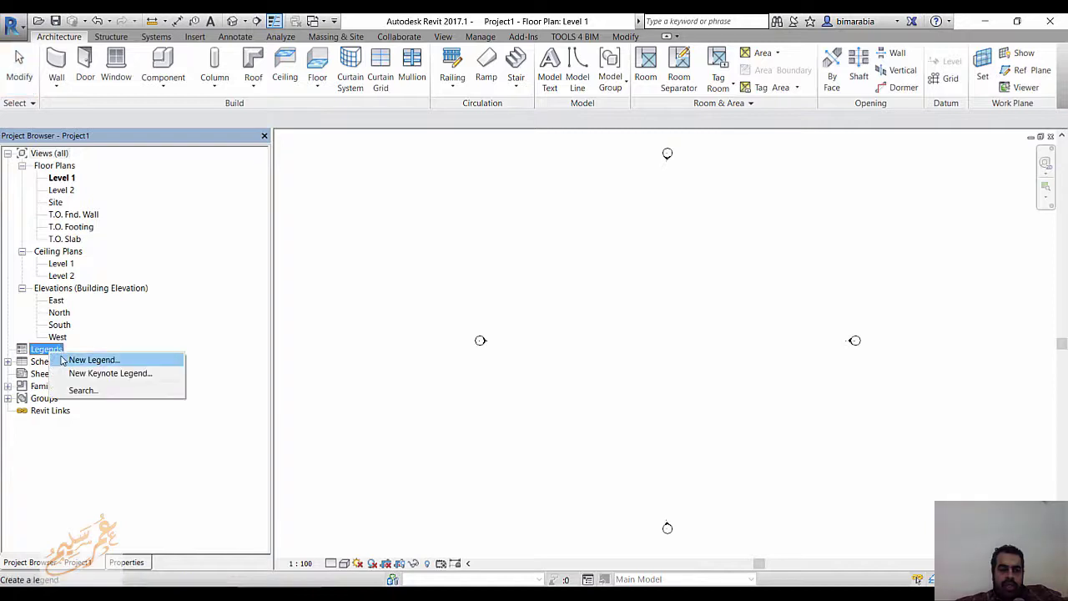
{"action": "left_click", "coordinate": [83, 359]}
{"action": "left_click", "coordinate": [538, 343]}
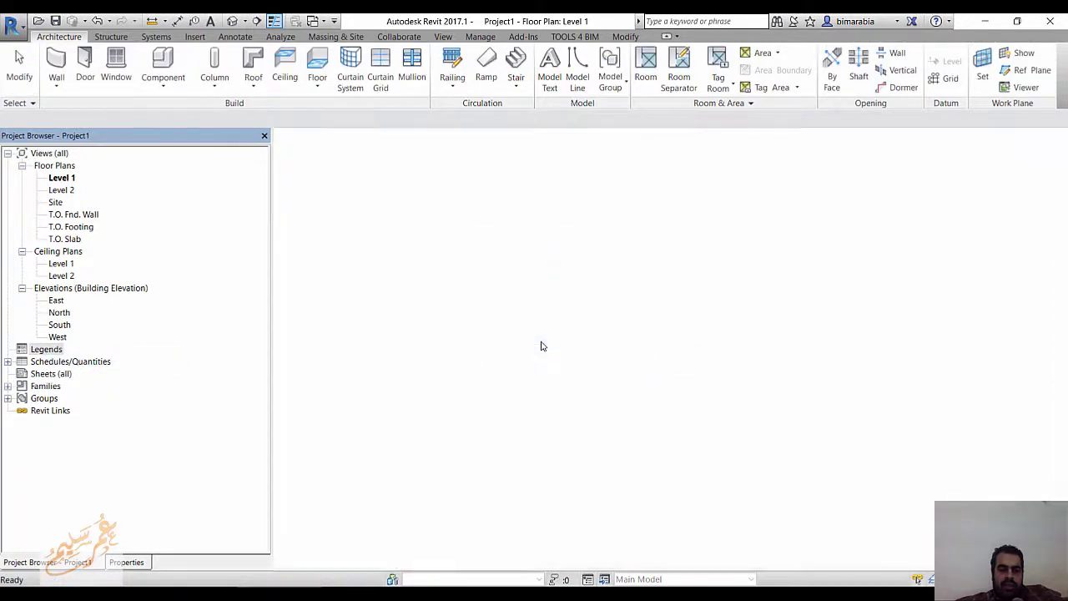
{"action": "left_click", "coordinate": [194, 37]}
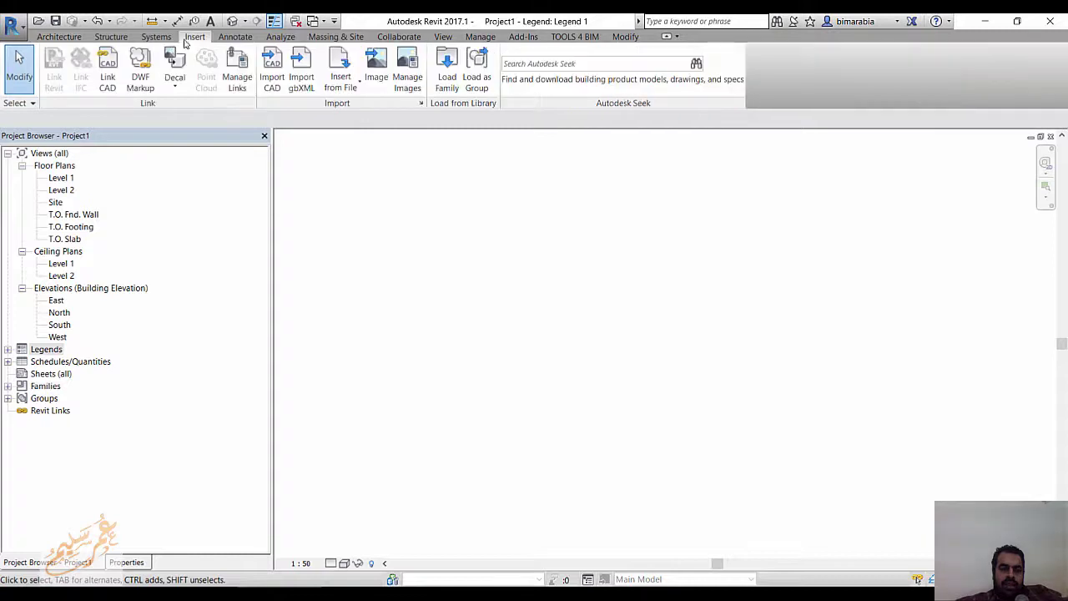
Link Drawing1.dwg from the Desktop into the Legend 1 view instead of importing it
{"action": "left_click", "coordinate": [278, 82]}
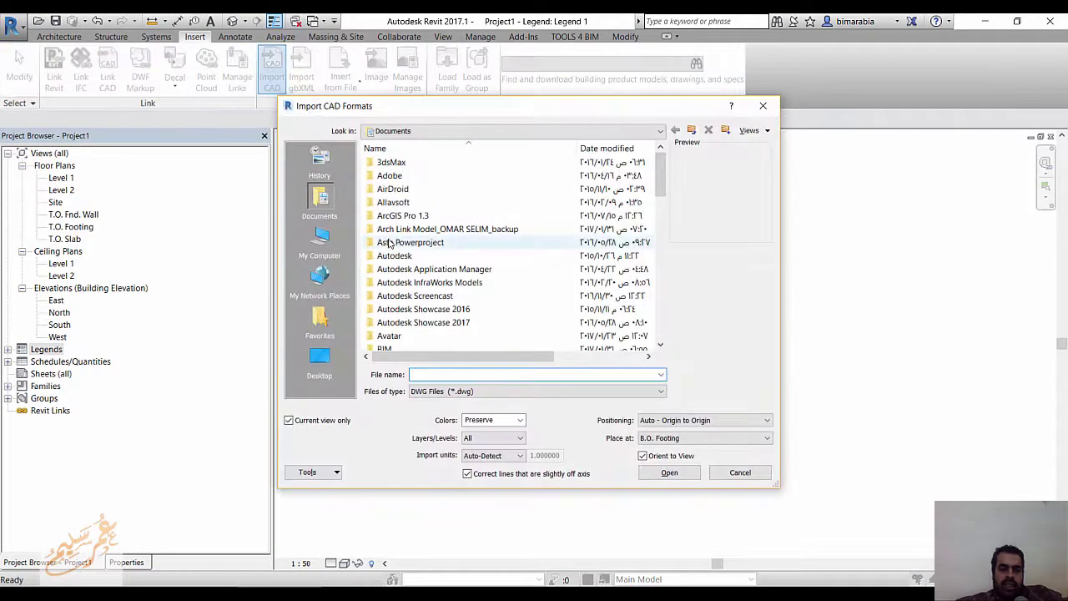
{"action": "left_click", "coordinate": [740, 472]}
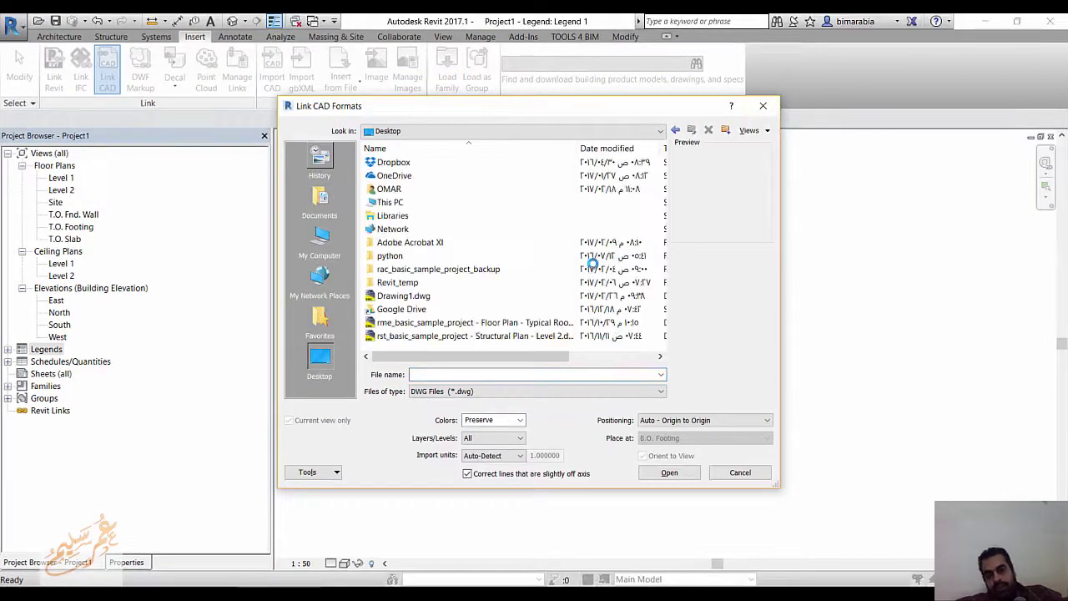
{"action": "left_click", "coordinate": [403, 295]}
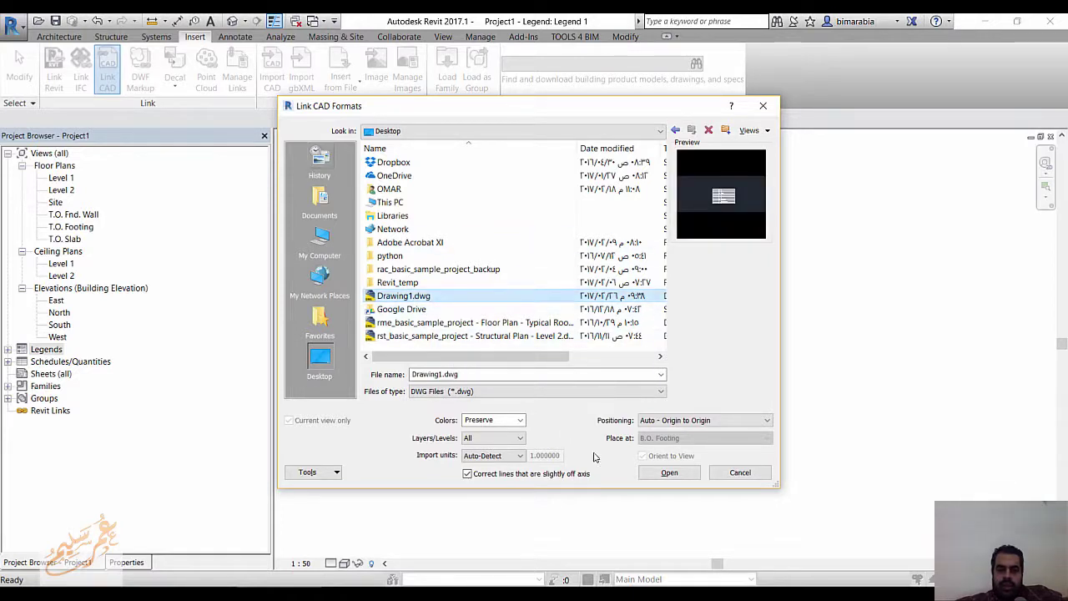
{"action": "left_click", "coordinate": [670, 473]}
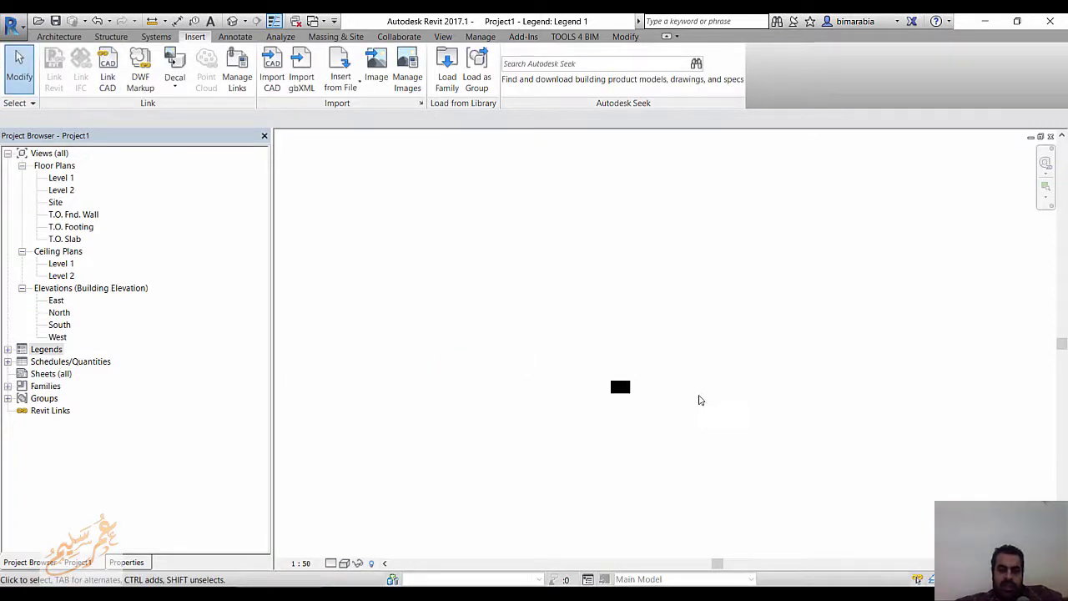
Zoom in on the linked Drawing1.dwg table and select Schedules/Quantities in the Project Browser
{"action": "scroll", "coordinate": [676, 406], "scroll_direction": "up", "scroll_amount": 3}
{"action": "scroll", "coordinate": [643, 401], "scroll_direction": "up", "scroll_amount": 3}
{"action": "scroll", "coordinate": [609, 379], "scroll_direction": "up", "scroll_amount": 3}
{"action": "scroll", "coordinate": [584, 360], "scroll_direction": "up", "scroll_amount": 3}
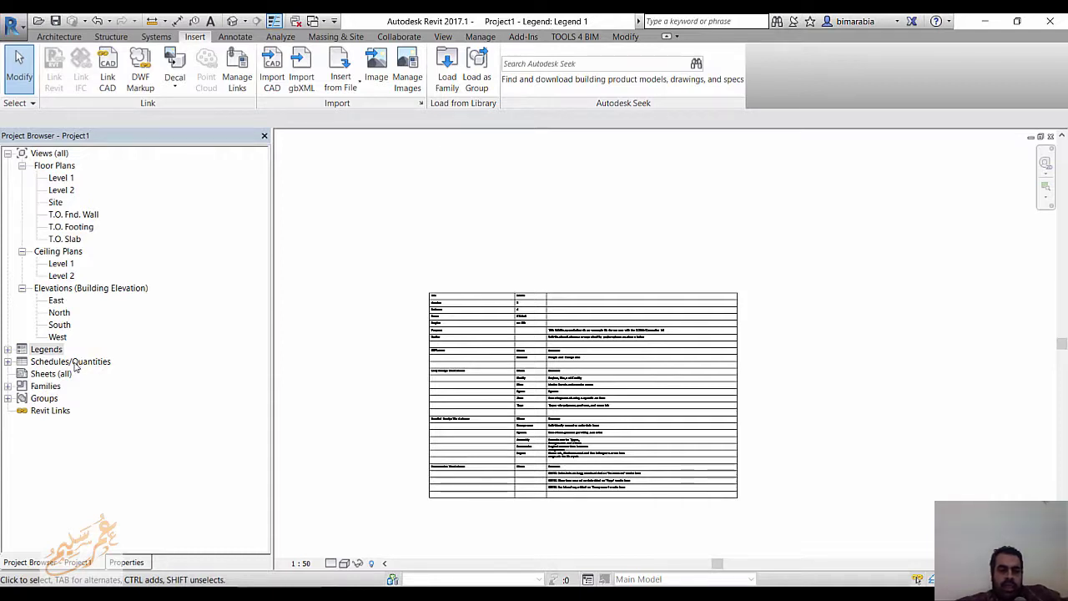
{"action": "left_click", "coordinate": [71, 362]}
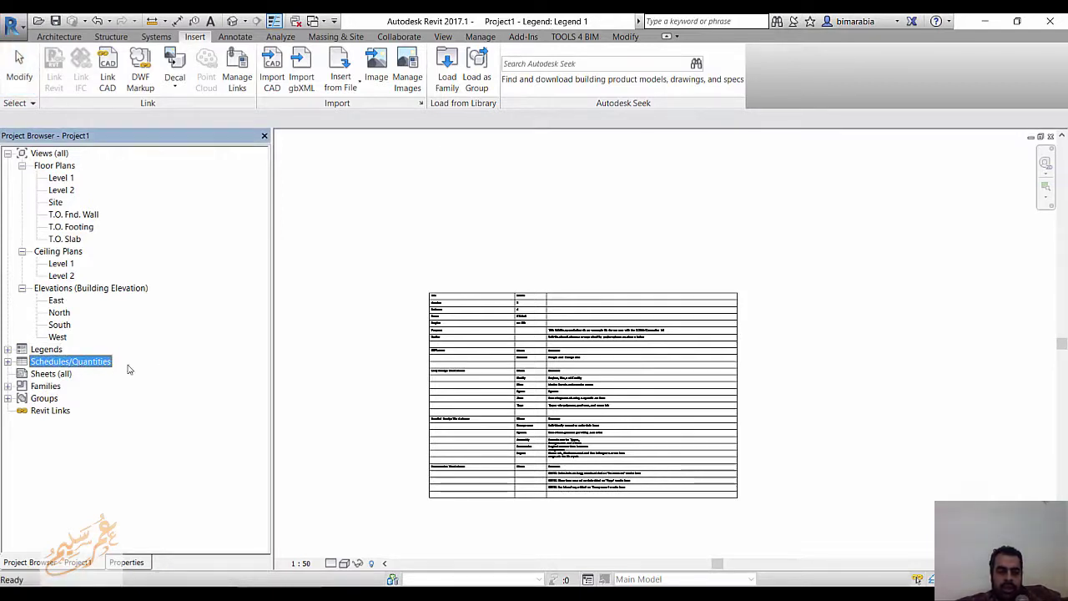